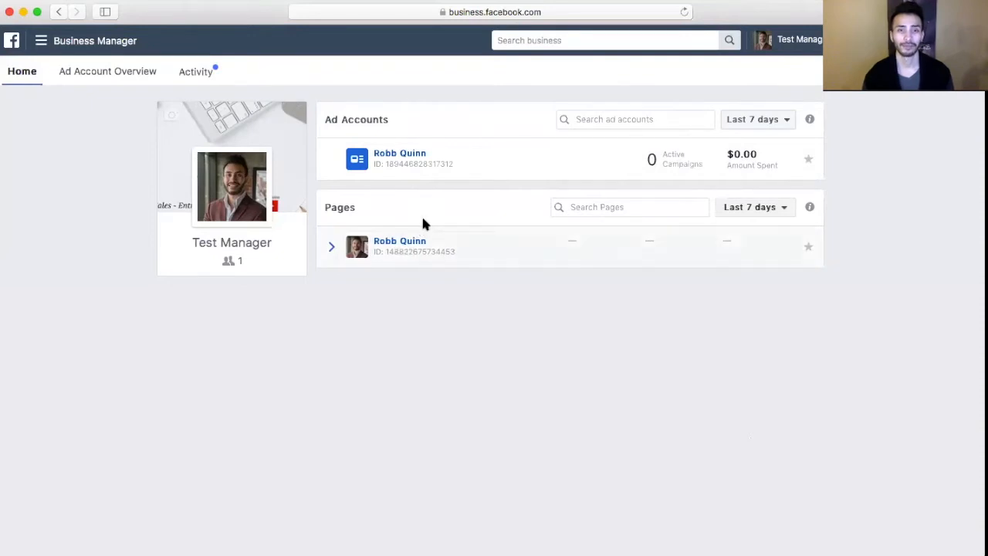
Open the listed ad account in Ads Manager and go to its Audiences asset library
left_click(389, 155)
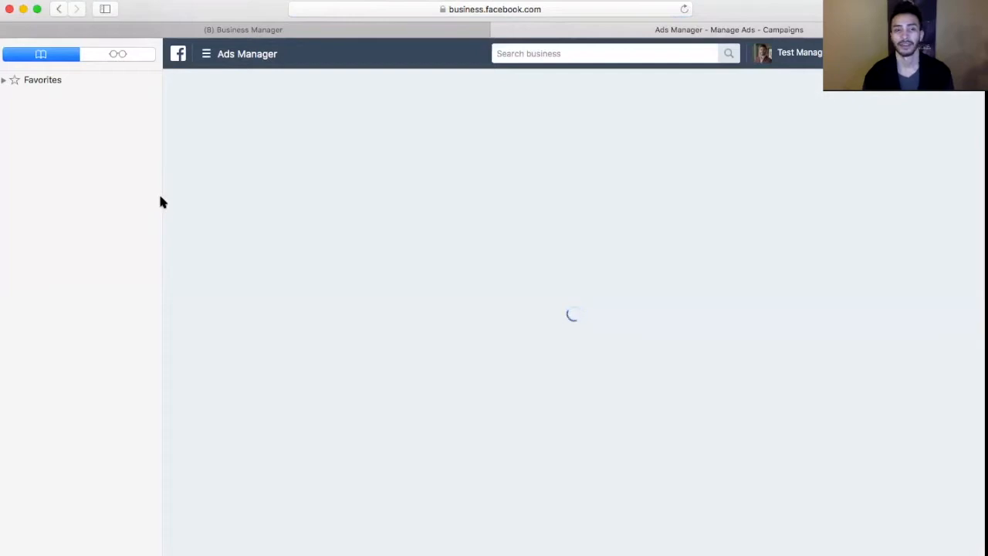
left_click_drag(163, 202, 39, 206)
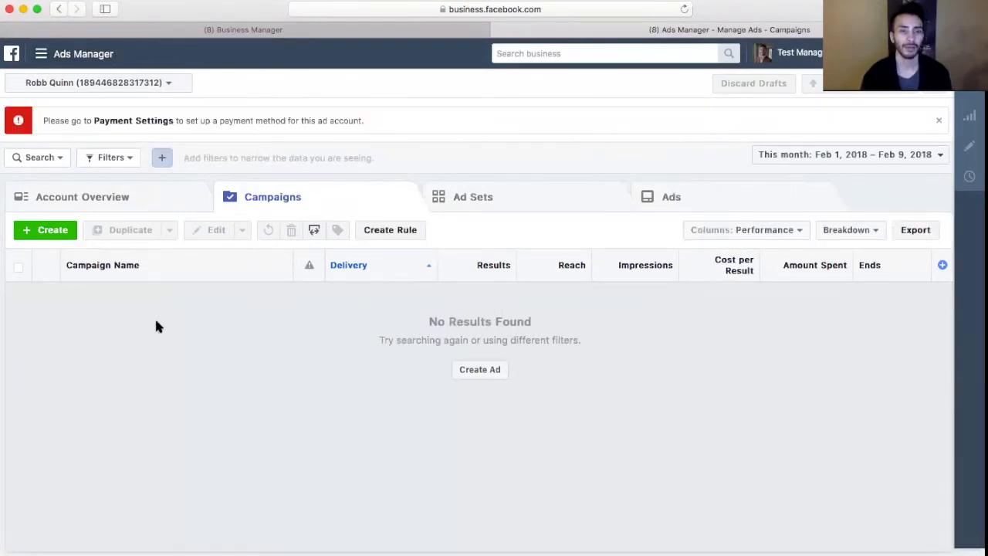
left_click(41, 55)
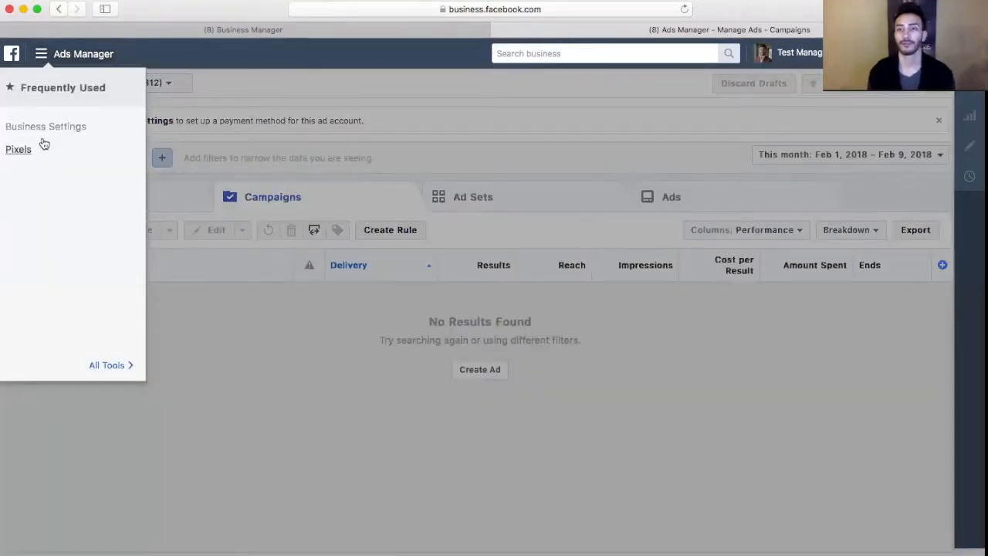
left_click(114, 369)
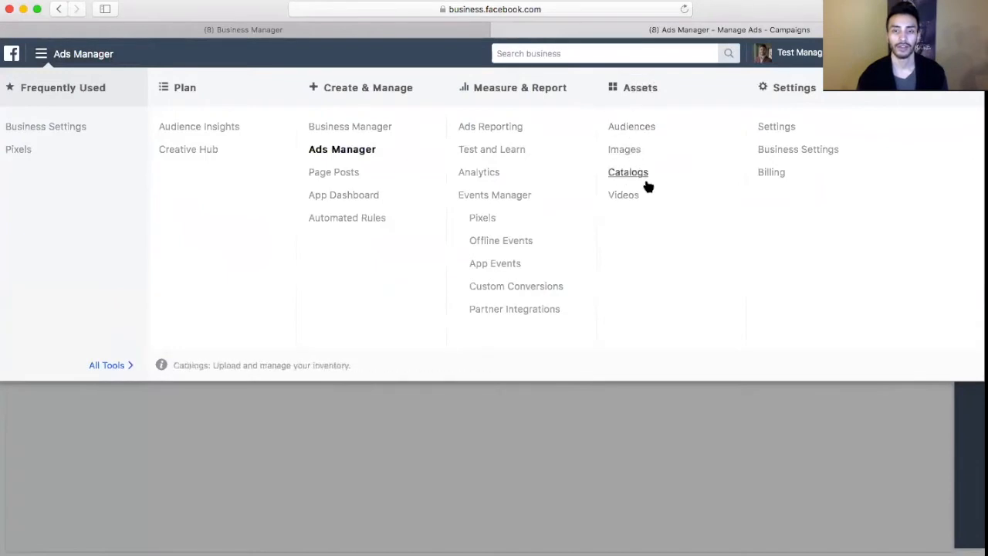
left_click(638, 127)
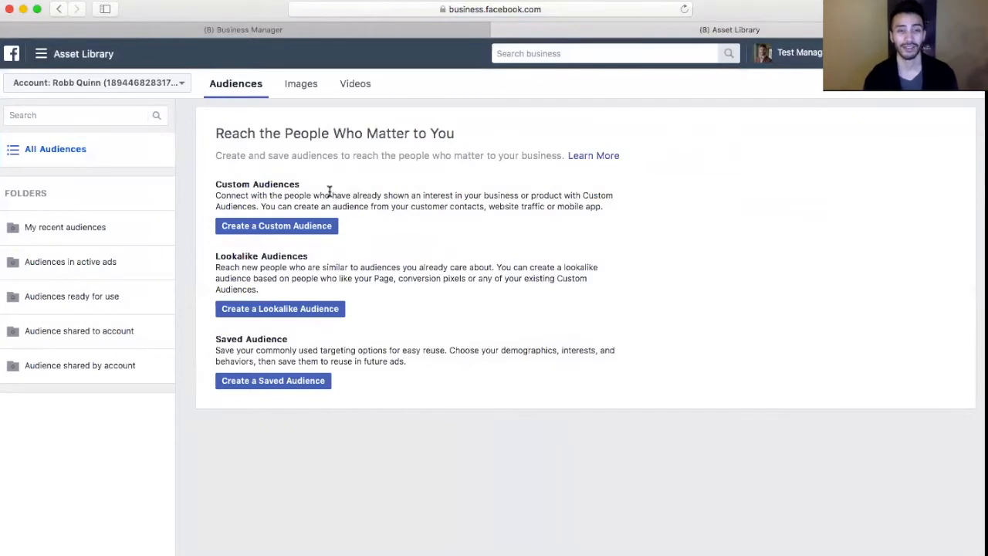
left_click(310, 226)
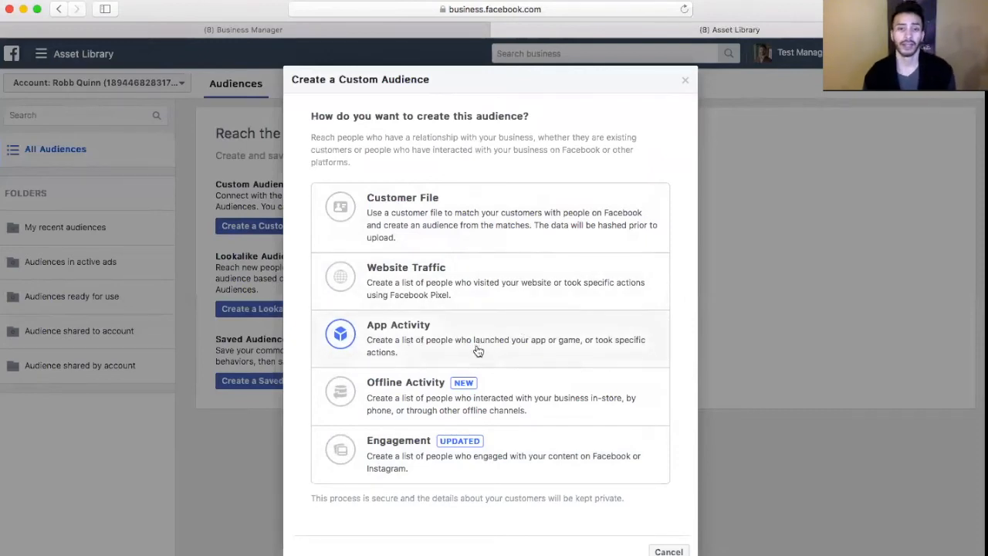
left_click(497, 203)
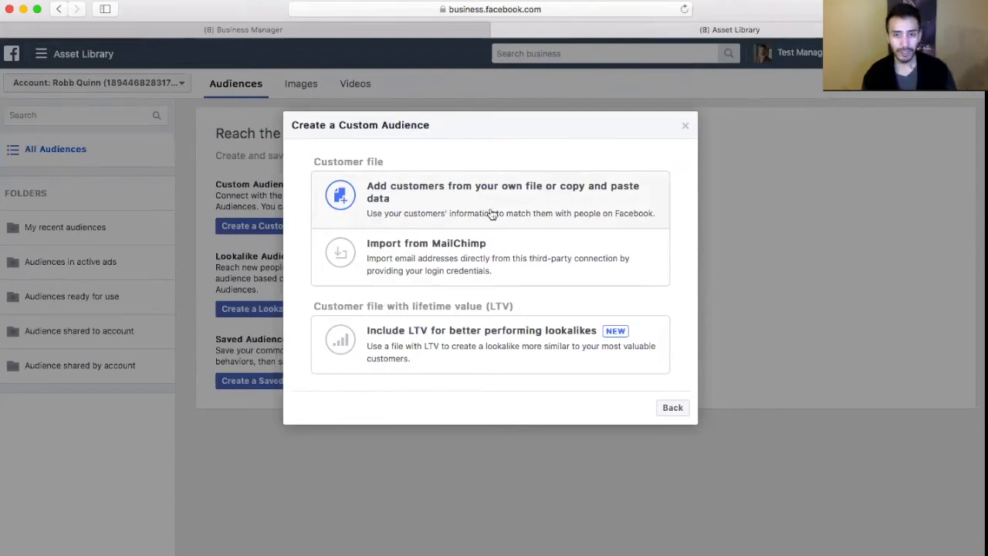
left_click(520, 346)
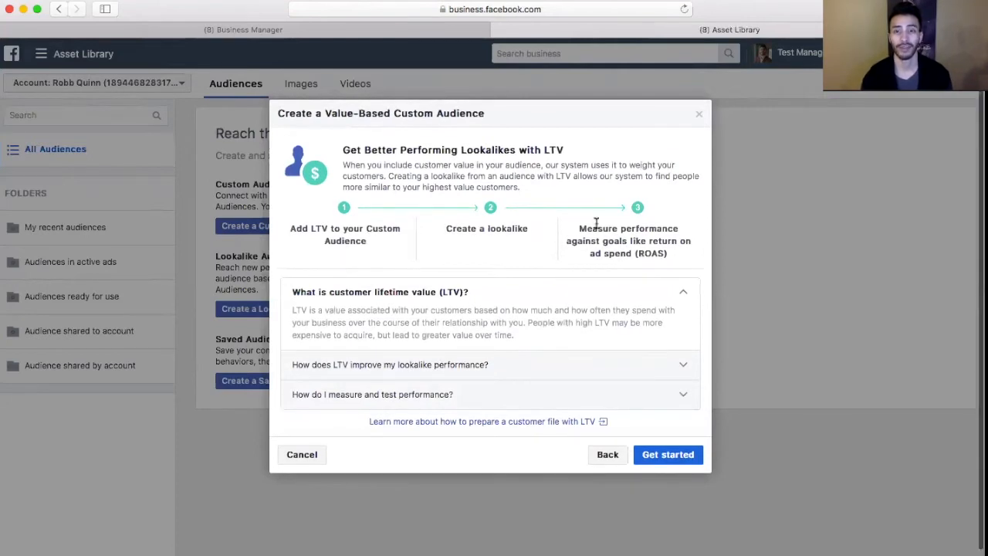
left_click(698, 116)
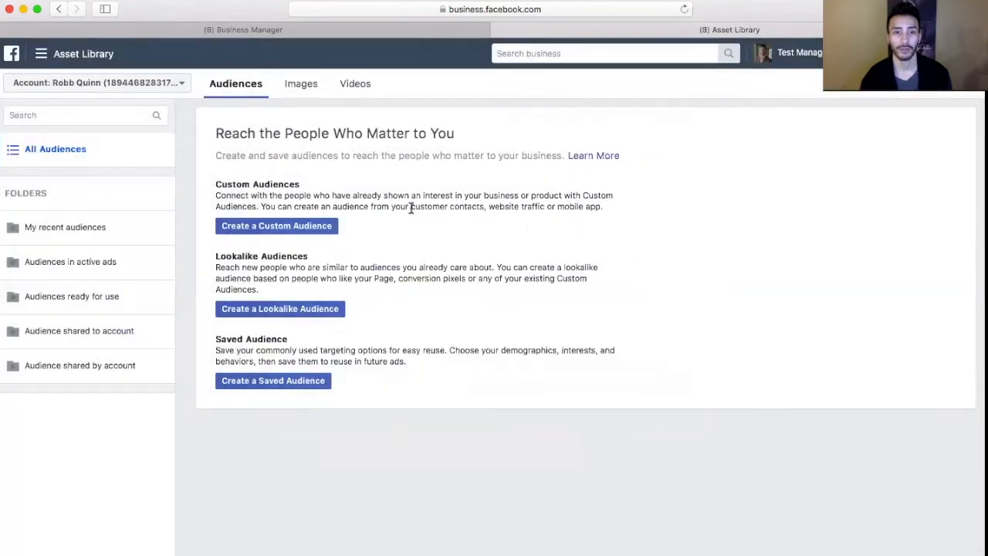
Start a customer-file custom audience that adds customers from your own file or copied data
left_click(304, 230)
left_click(487, 217)
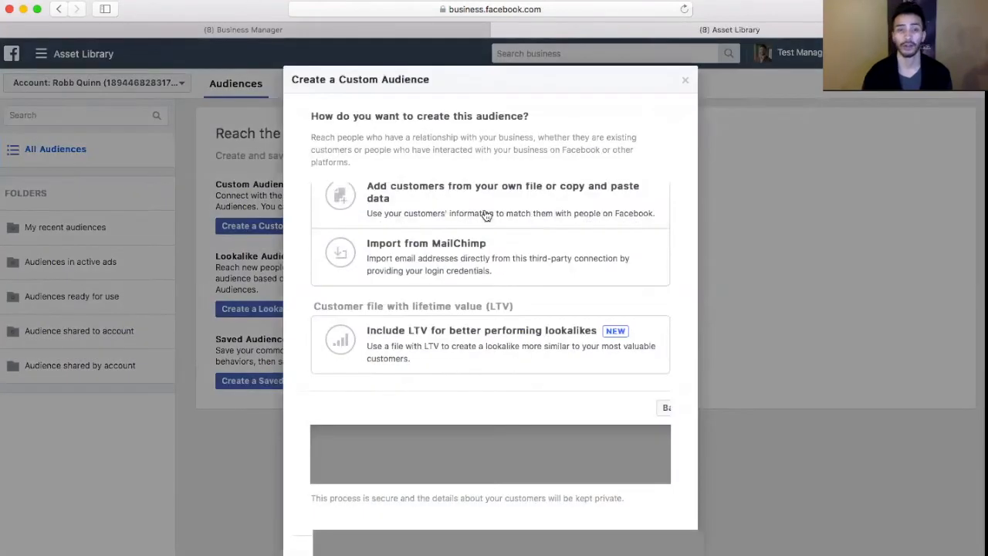
left_click(487, 216)
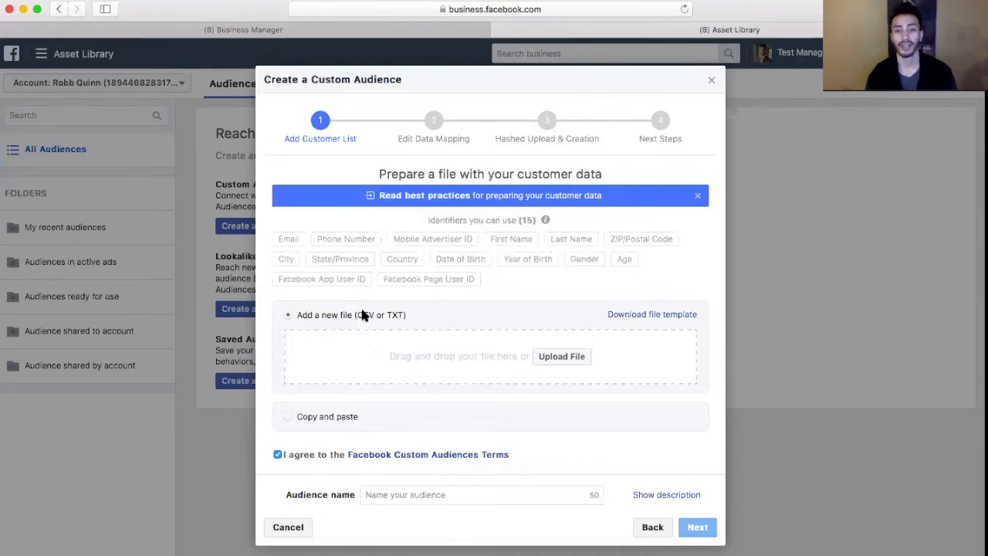
Upload UTF 8 subscribed_members_export_2bf3221ed2.csv from Desktop > Front N Center Media LLC > In Progress Leads > Sober City > sober city purchases as the customer list
left_click(564, 358)
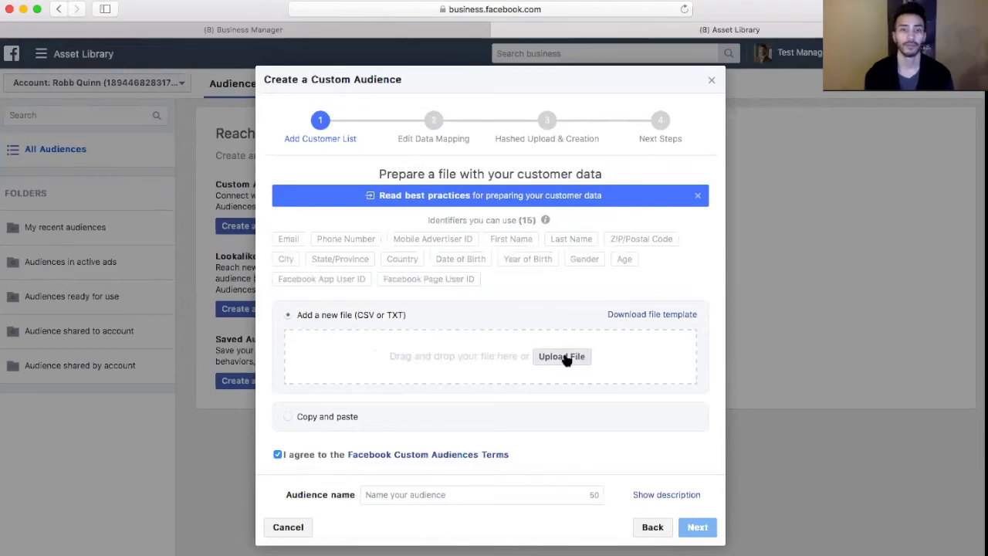
scroll(417, 199, "down", 10)
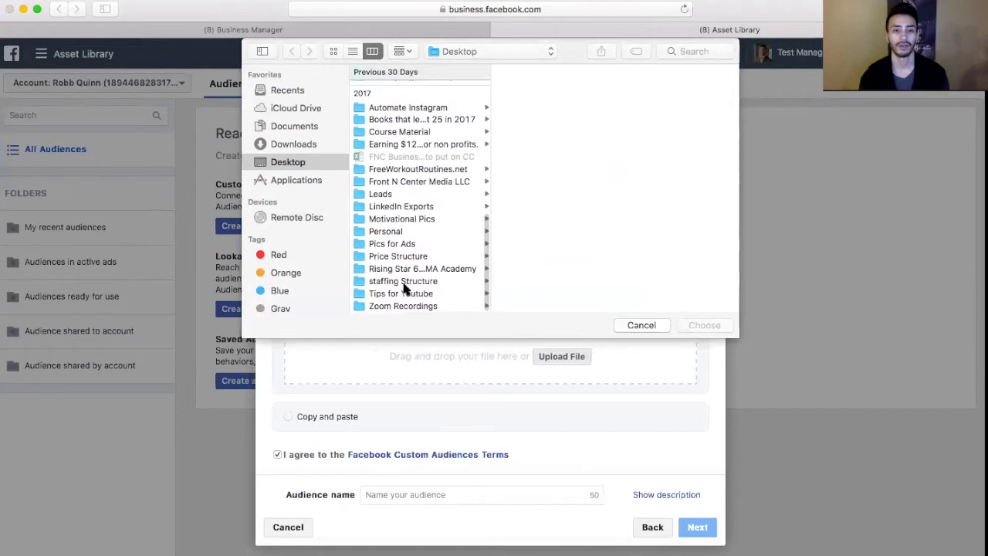
left_click(415, 185)
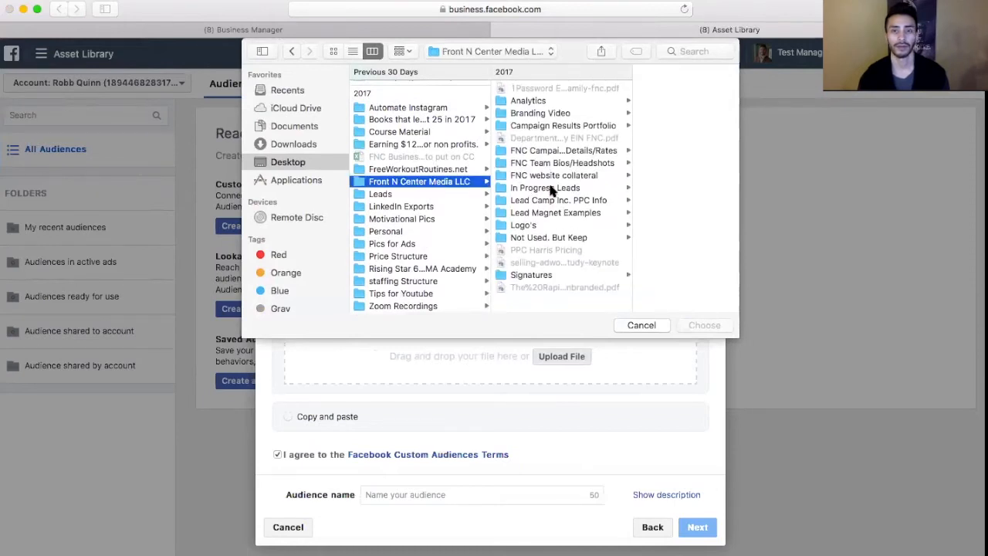
left_click(548, 187)
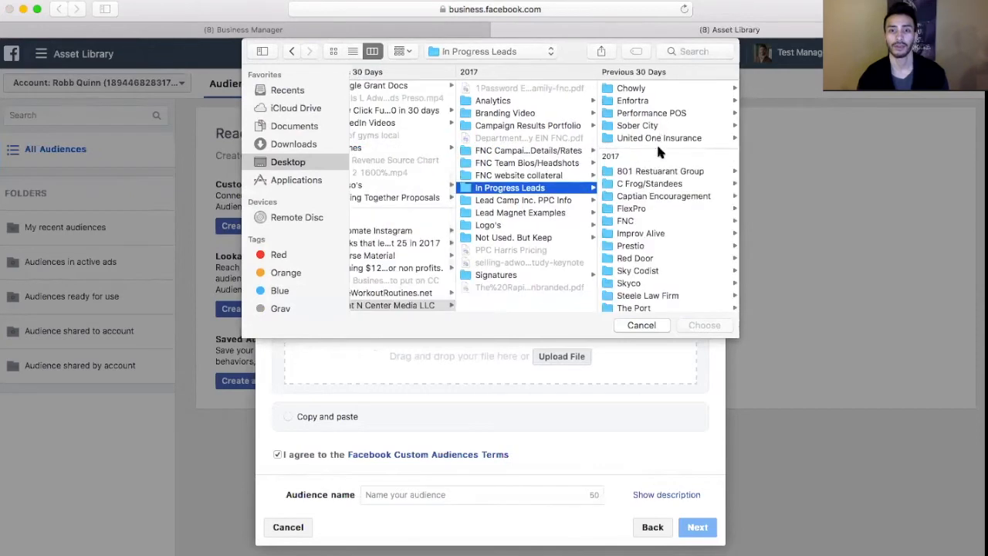
left_click(653, 125)
left_click(661, 89)
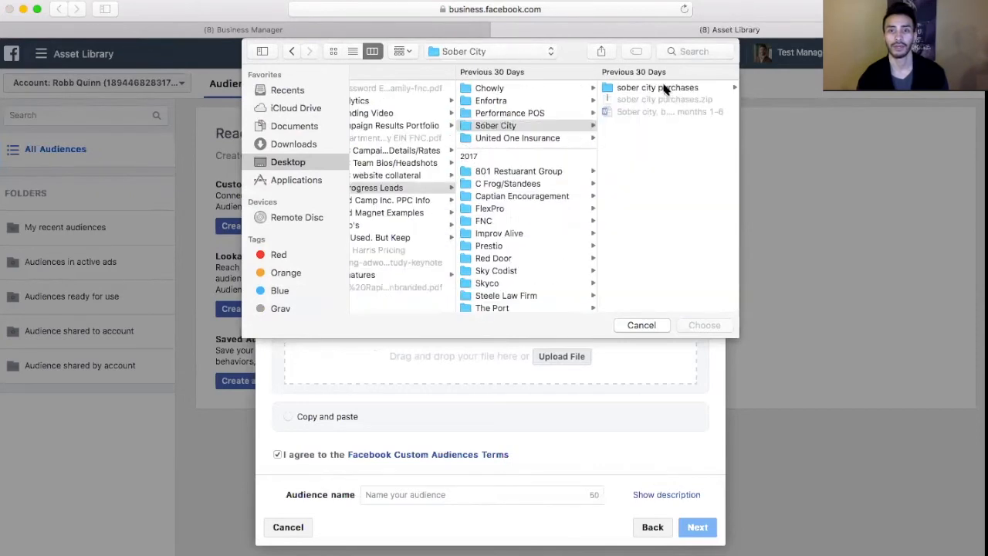
left_click(662, 124)
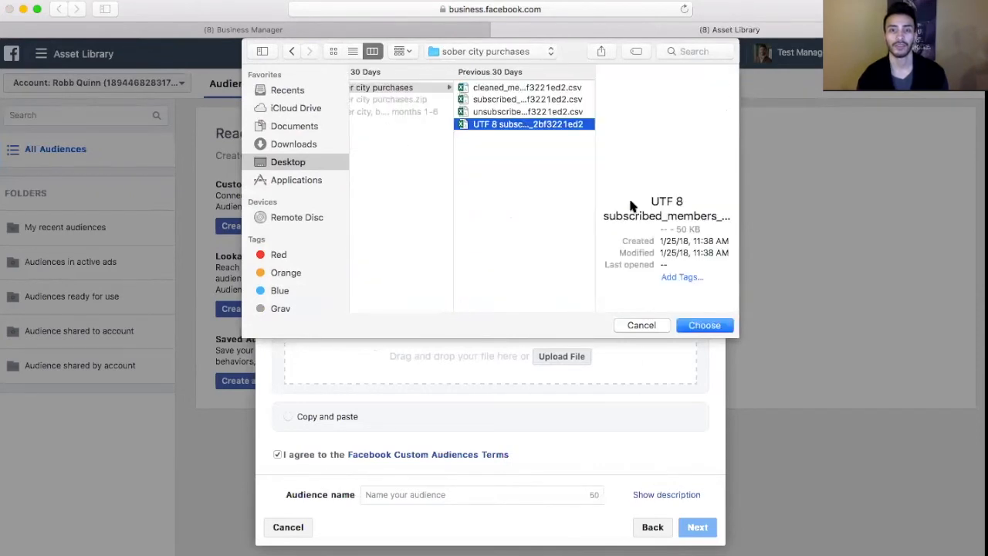
left_click(697, 327)
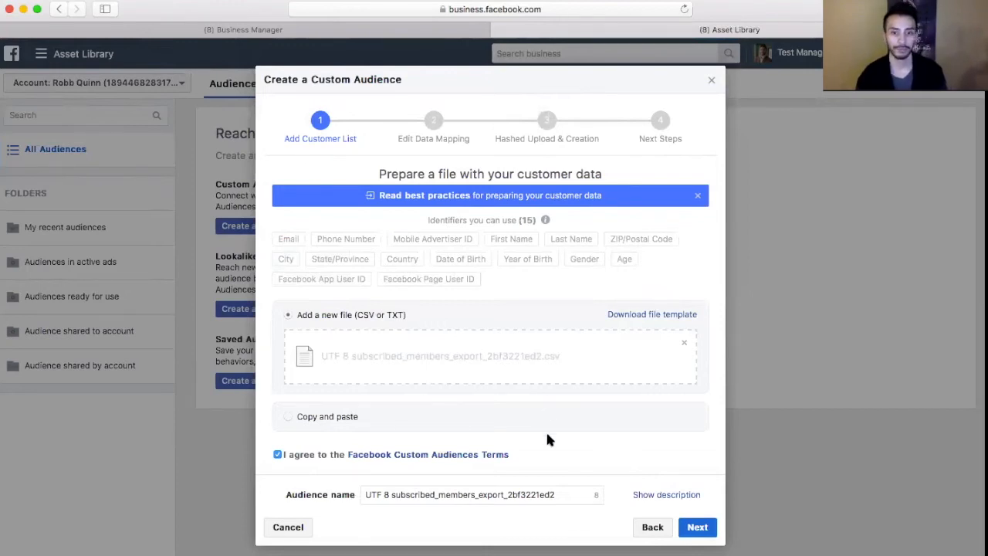
Name the audience Purchases and upload the list with only the Email column mapped, leaving the other identifiers out
left_click(561, 500)
key("super+a")
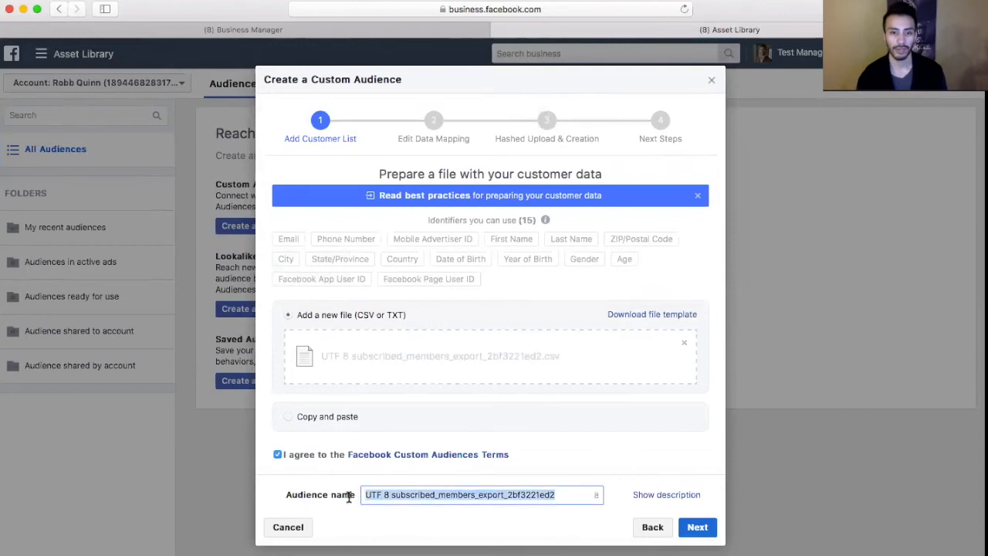
type("Purchases")
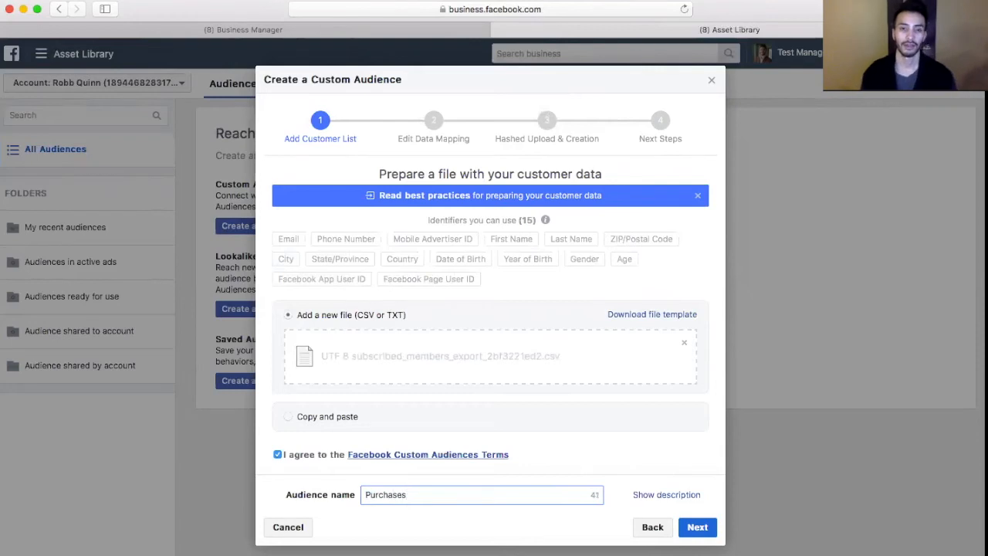
left_click(706, 527)
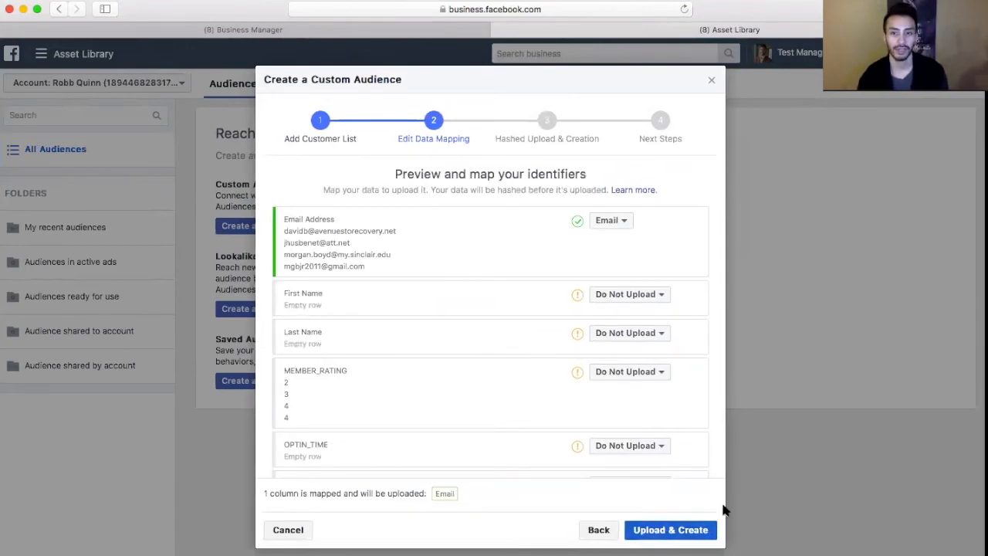
left_click(707, 530)
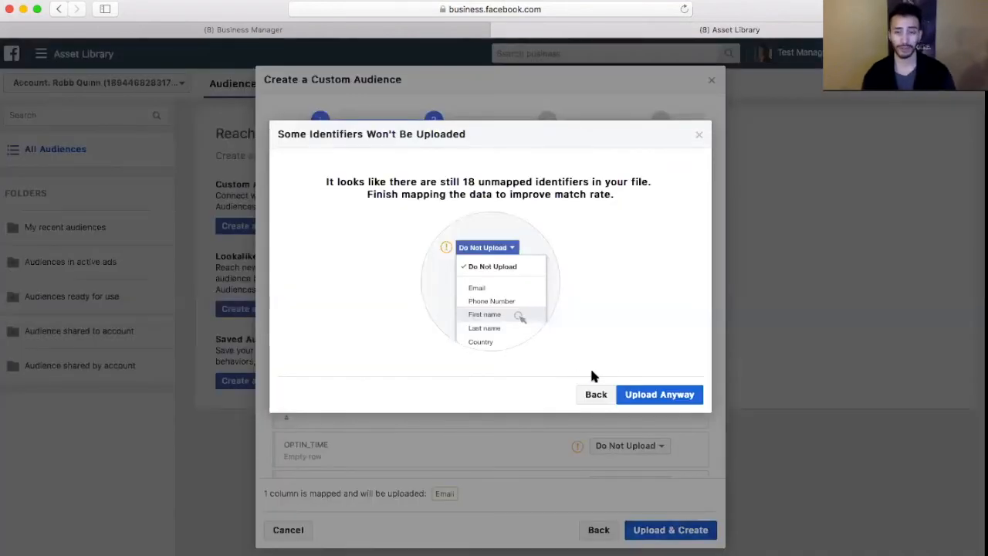
left_click(633, 397)
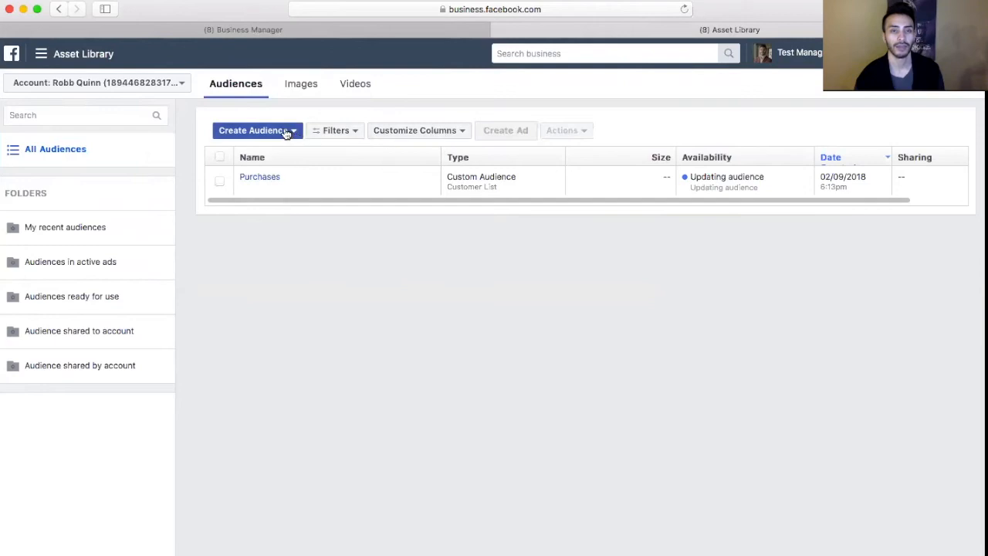
Start a lookalike audience from the Purchases custom audience and set its location to United States
mouse_move(265, 185)
left_click(218, 181)
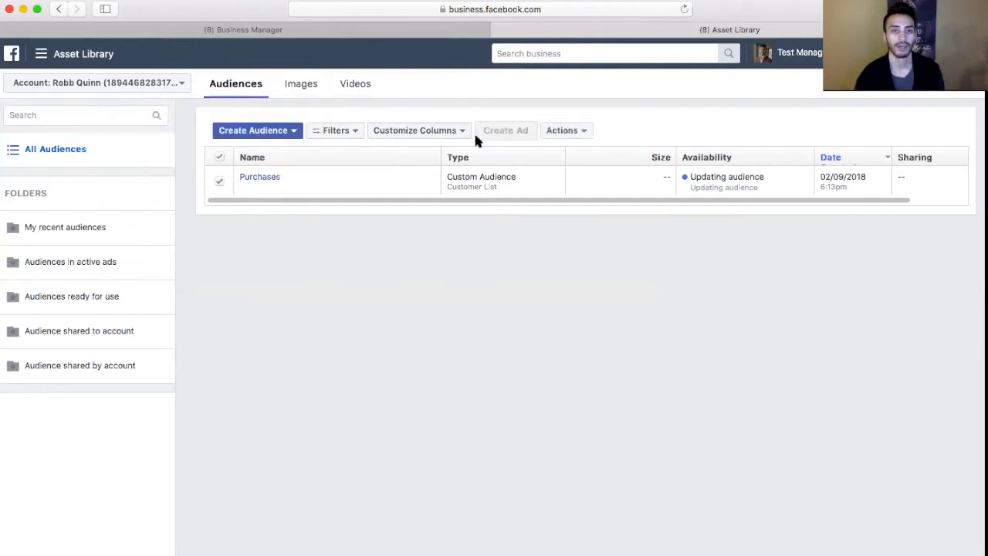
left_click(571, 132)
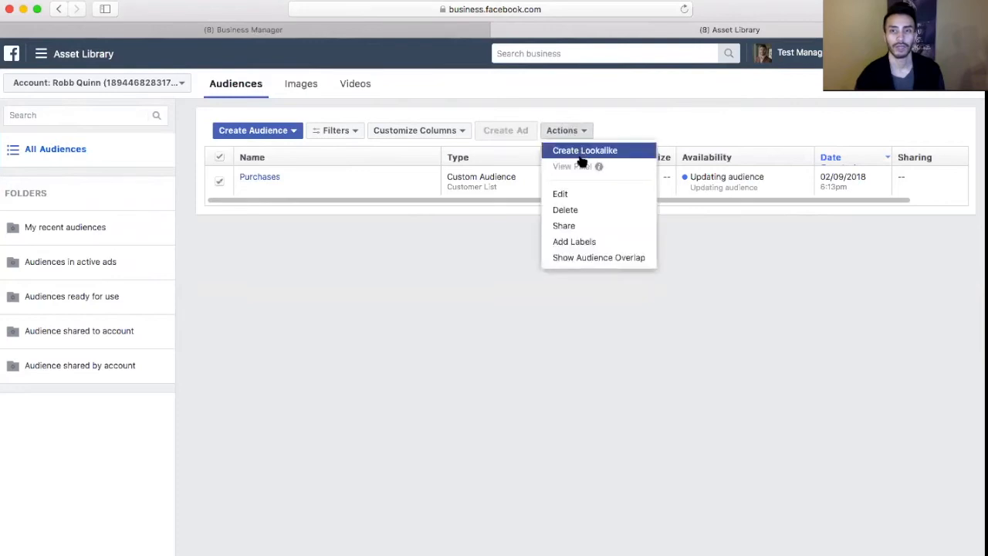
left_click(581, 154)
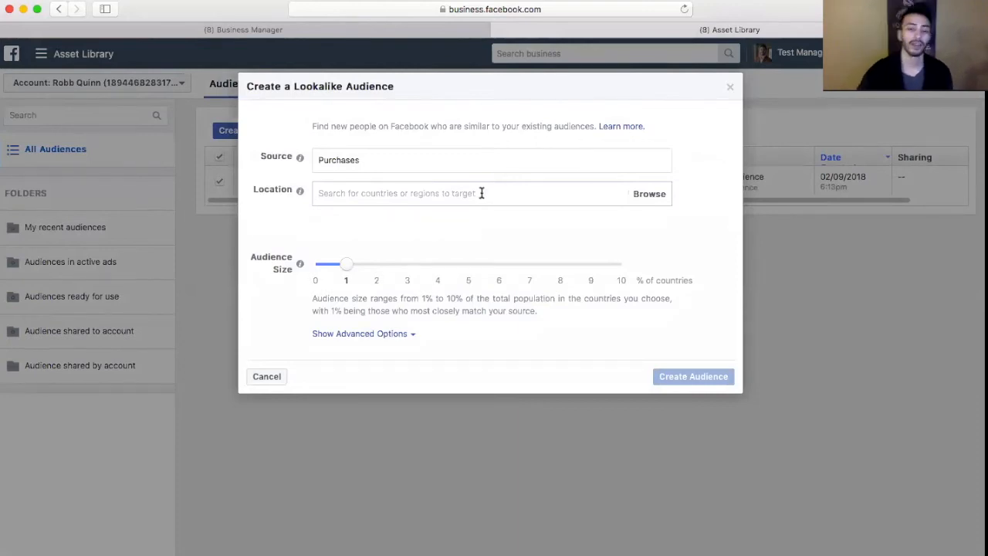
type("unit")
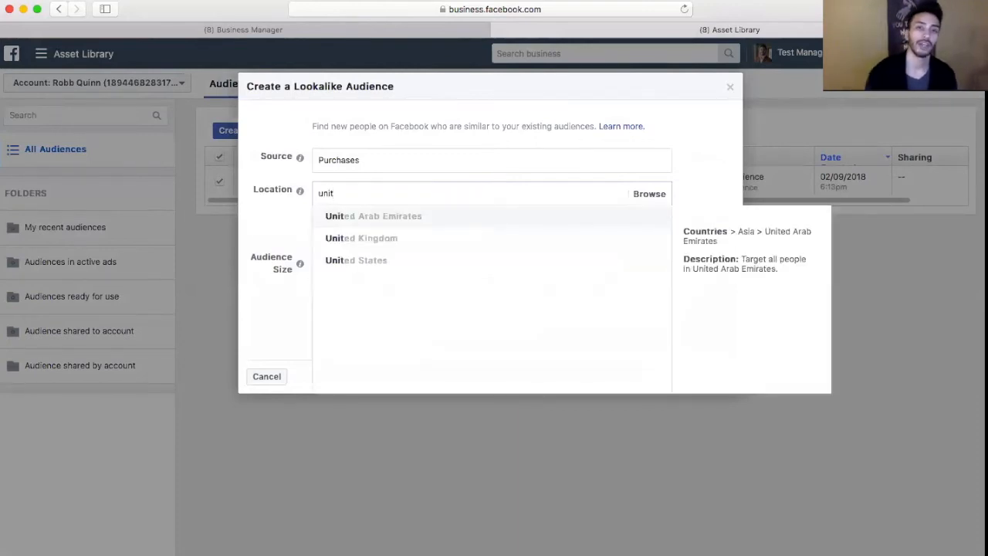
left_click(377, 262)
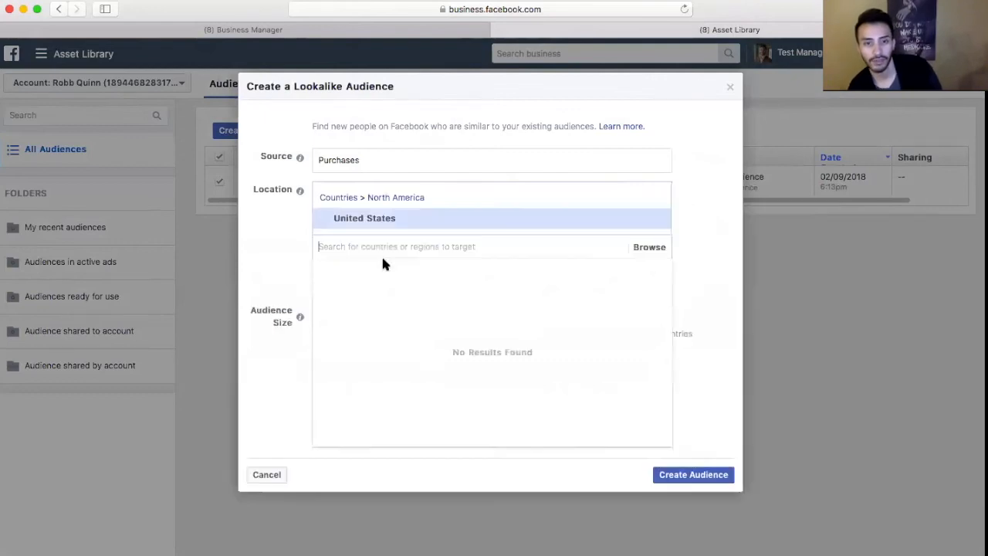
left_click(258, 246)
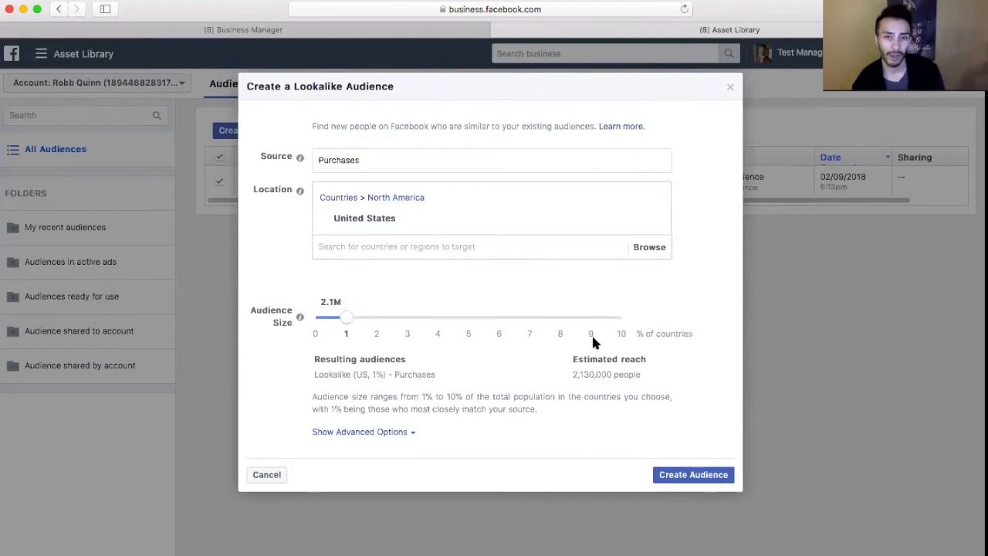
Set the lookalike's audience size to 2% of the country and create the audience
left_click_drag(348, 318, 671, 326)
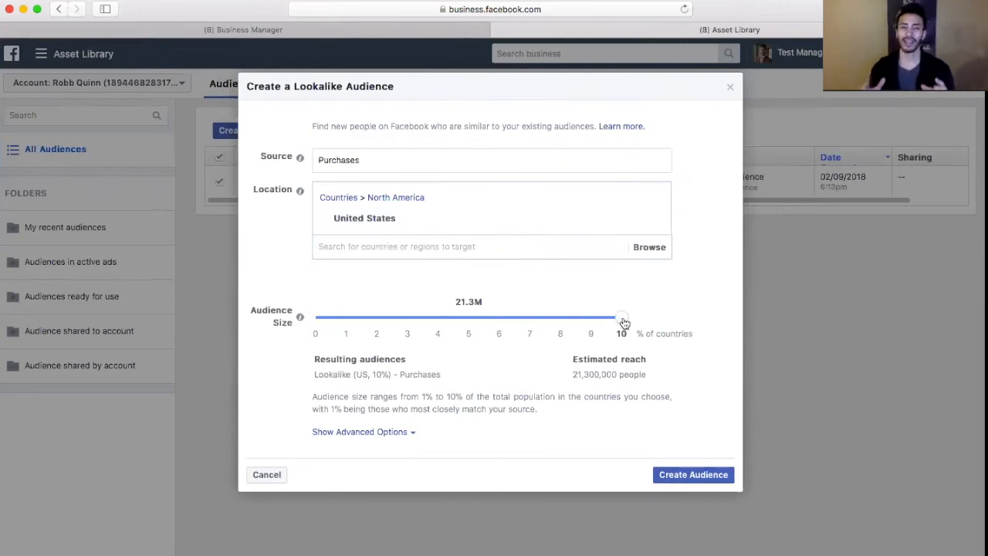
left_click_drag(624, 323, 348, 322)
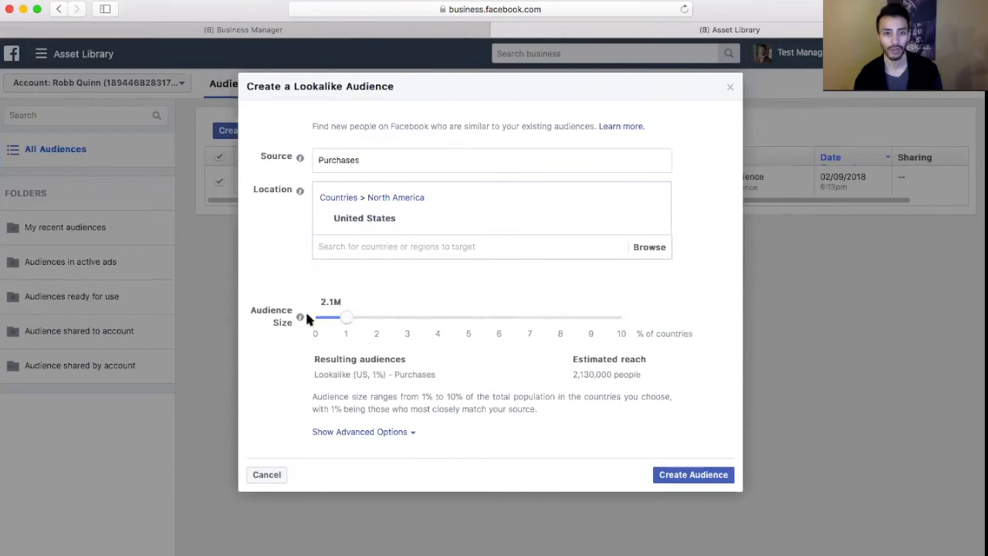
left_click_drag(347, 320, 376, 319)
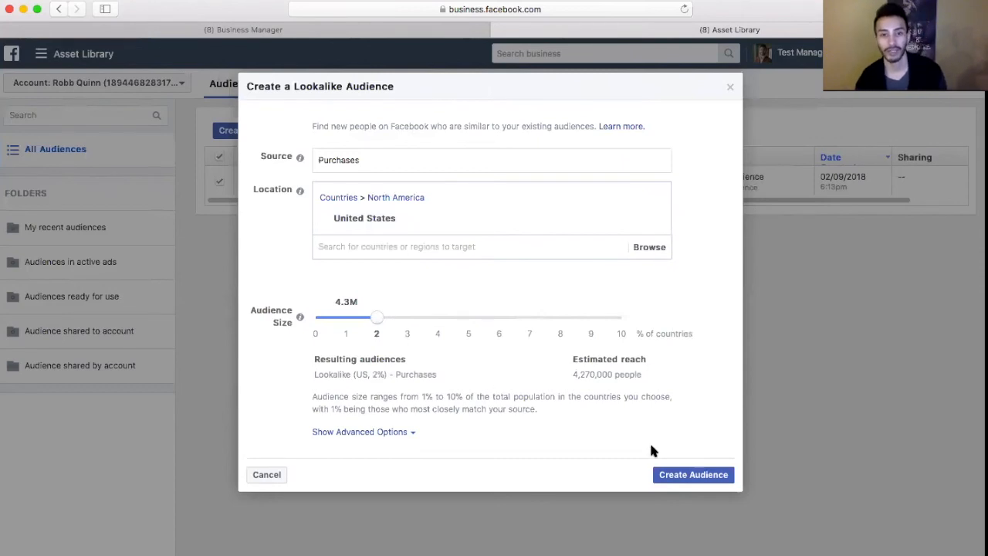
left_click(690, 474)
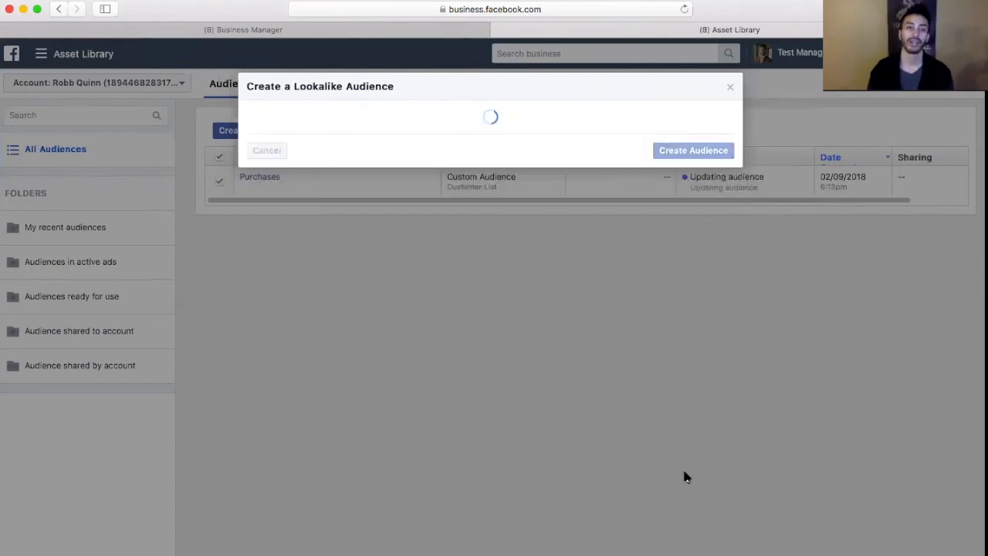